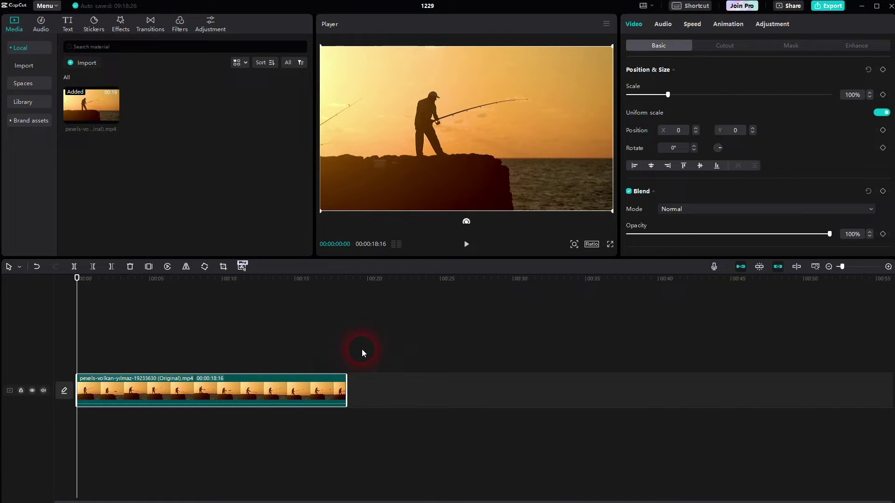
- Deselect the fishing clip to show project Details, after briefly opening and dismissing the Layout menu
{"action": "left_click", "coordinate": [349, 346]}
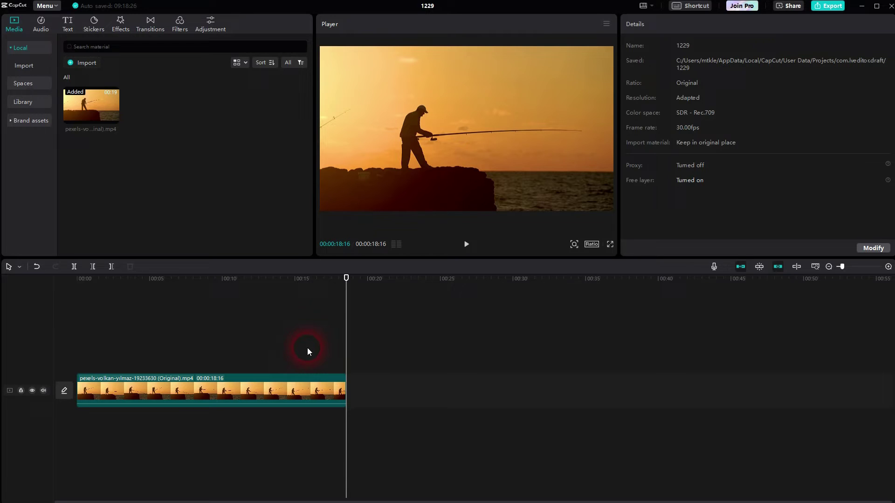
{"action": "left_click", "coordinate": [648, 6]}
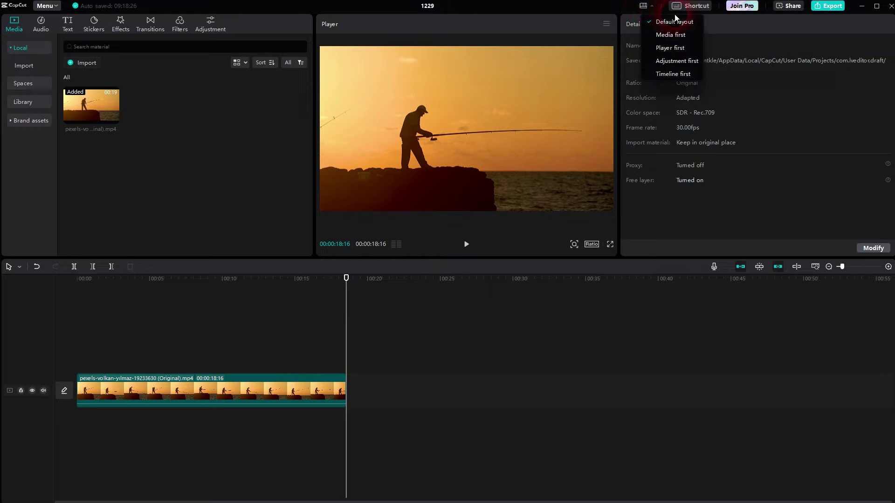
{"action": "left_click", "coordinate": [629, 347]}
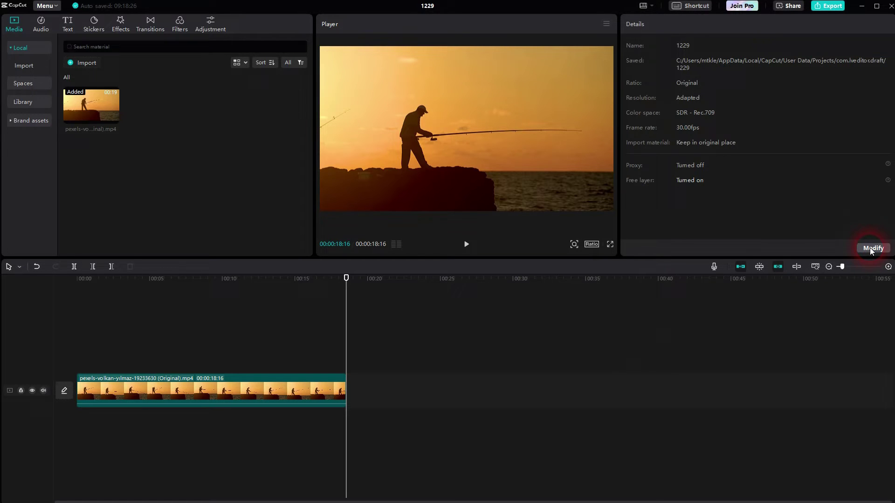
{"action": "key", "text": "ctrl+a"}
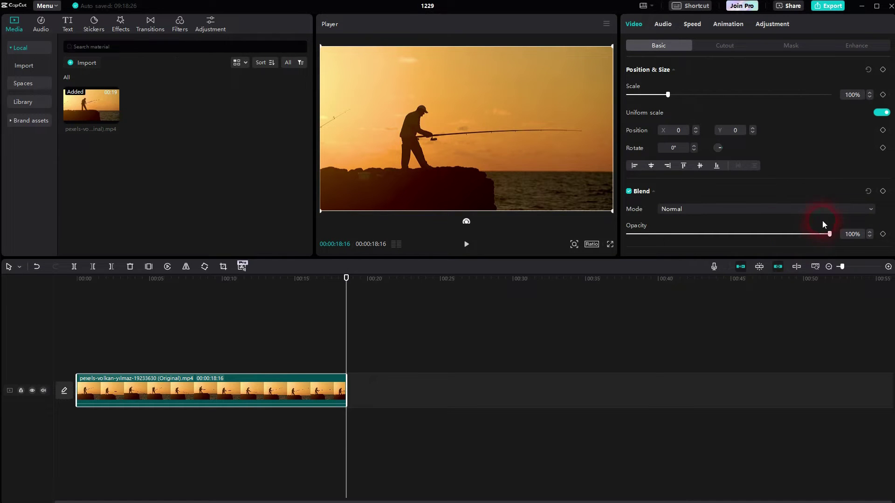
{"action": "left_click", "coordinate": [714, 361]}
- Enable proxy at 720P in the project's Performance settings and save
{"action": "left_click", "coordinate": [872, 251]}
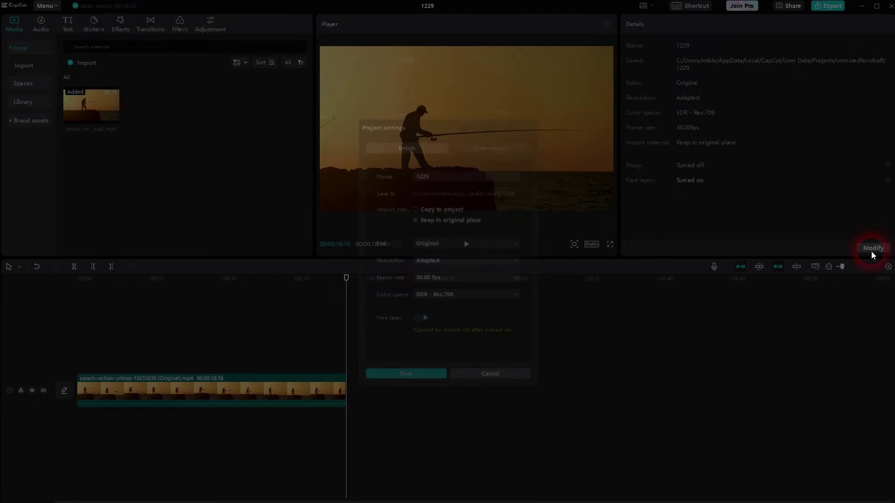
{"action": "left_click", "coordinate": [503, 146]}
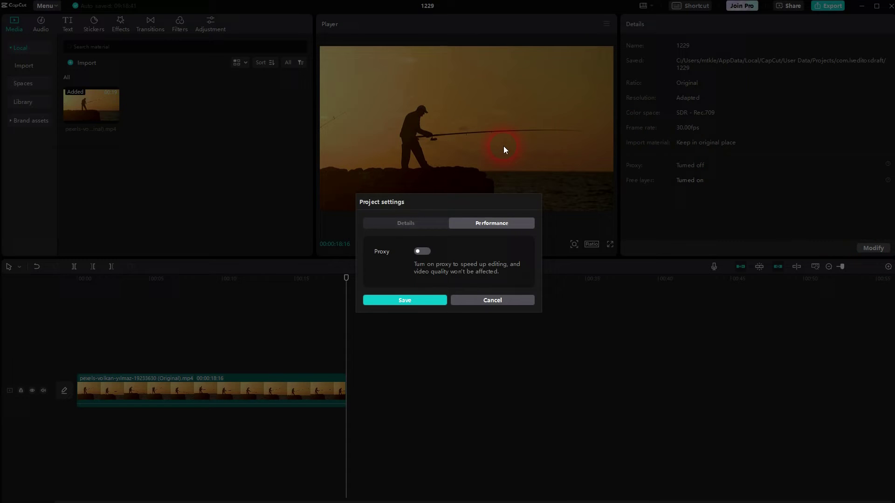
{"action": "left_click", "coordinate": [420, 252]}
{"action": "left_click", "coordinate": [436, 260]}
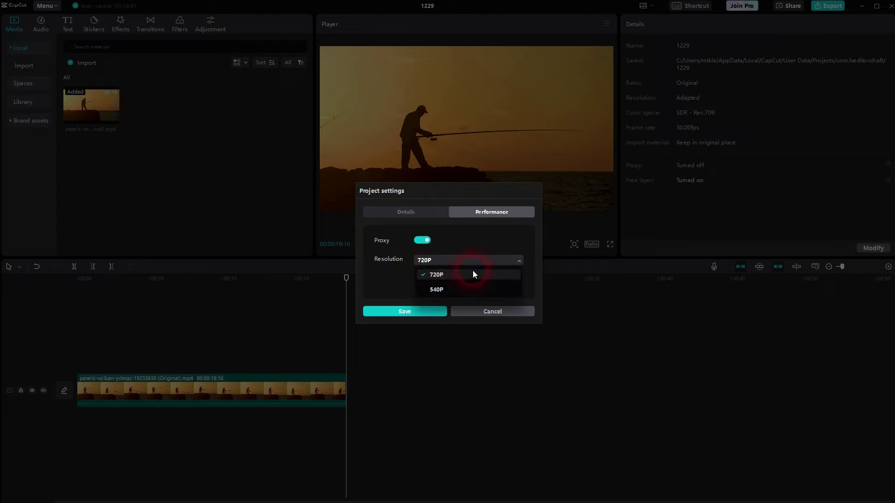
{"action": "left_click", "coordinate": [452, 276]}
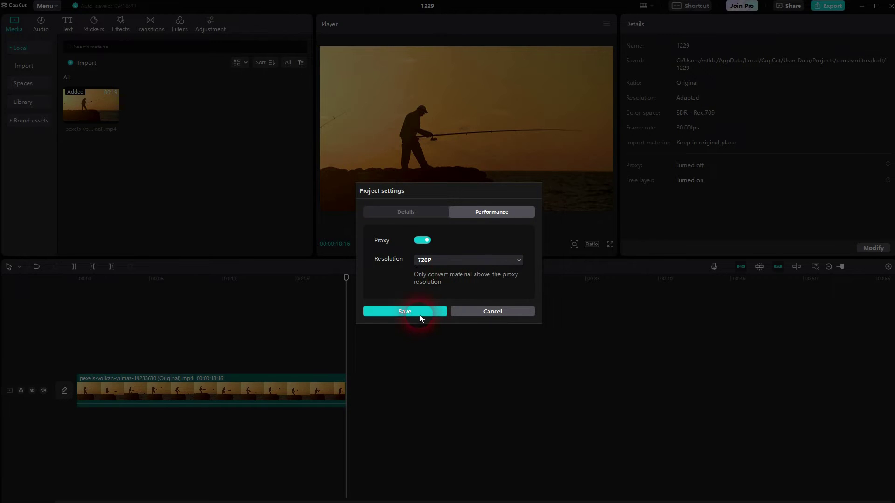
{"action": "left_click", "coordinate": [420, 315]}
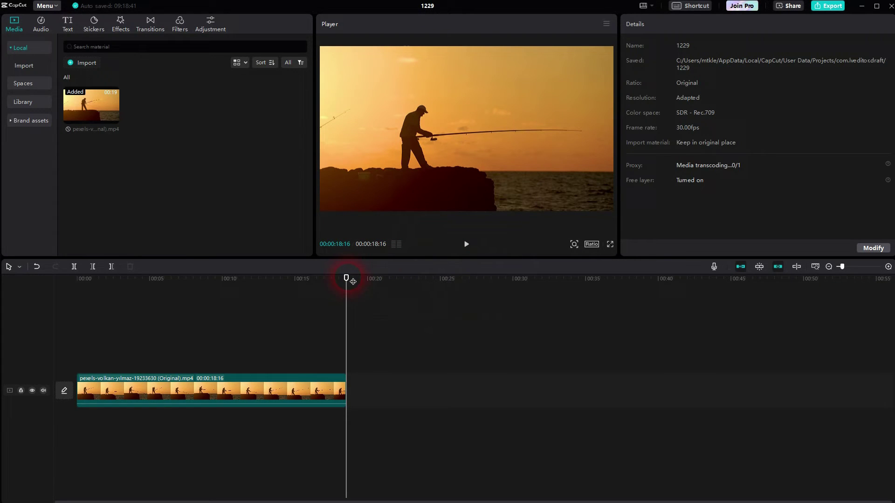
- Drag the playhead back to 00:06:21 on the timeline ruler
{"action": "left_click_drag", "start_coordinate": [346, 278], "coordinate": [174, 305]}
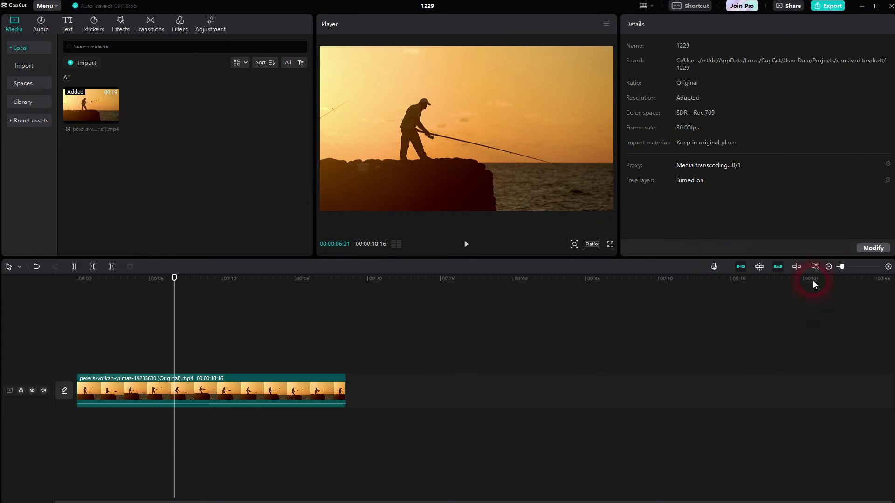
- Switch proxy off in the project's Performance settings and save
{"action": "left_click", "coordinate": [872, 249]}
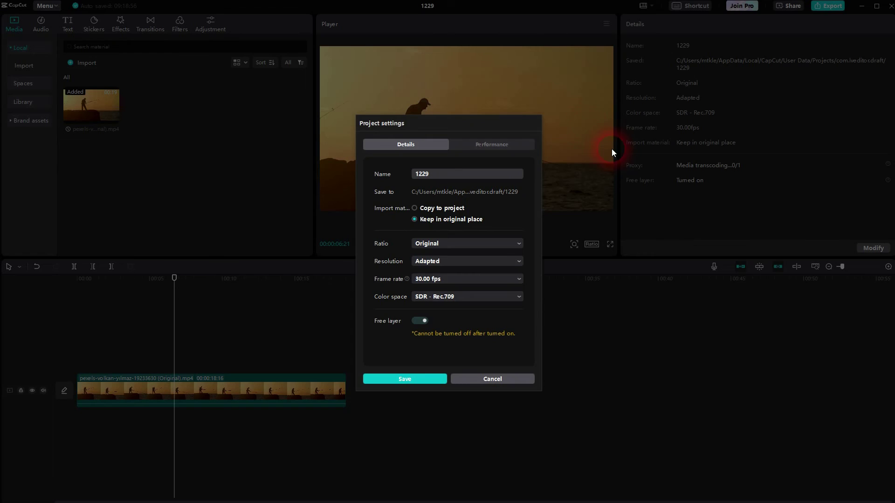
{"action": "left_click", "coordinate": [490, 144]}
{"action": "left_click", "coordinate": [423, 241]}
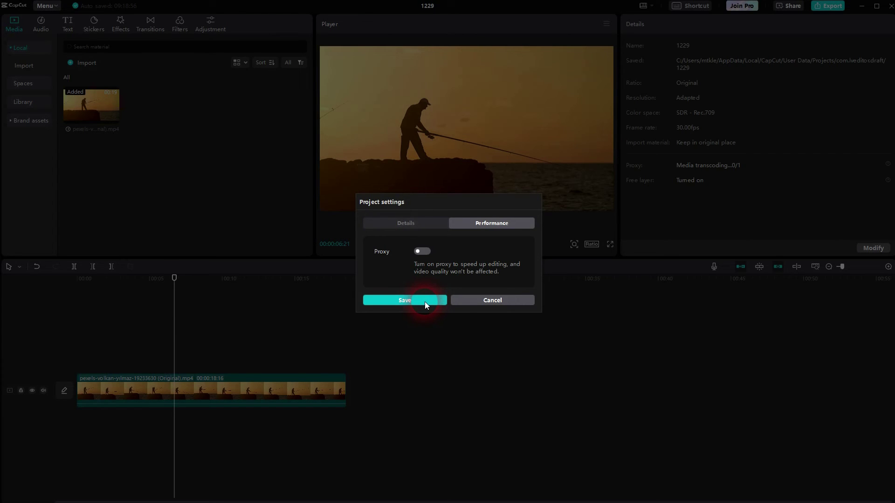
{"action": "left_click", "coordinate": [425, 302]}
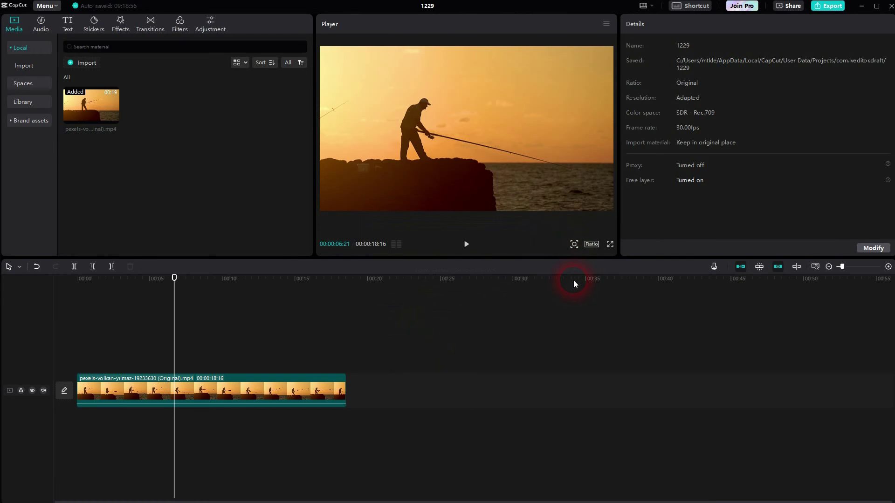